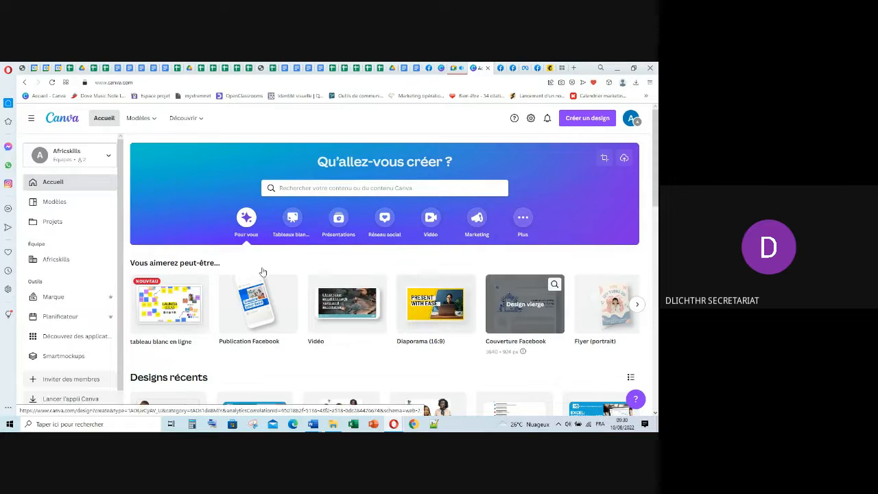
Search the template library for "SAVE THE DATE" designs and dismiss the browser notification.
left_click(140, 118)
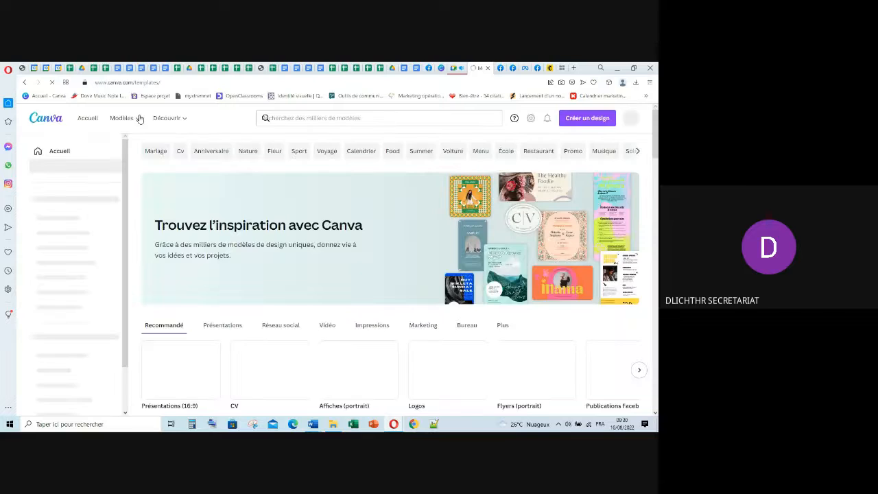
left_click(308, 116)
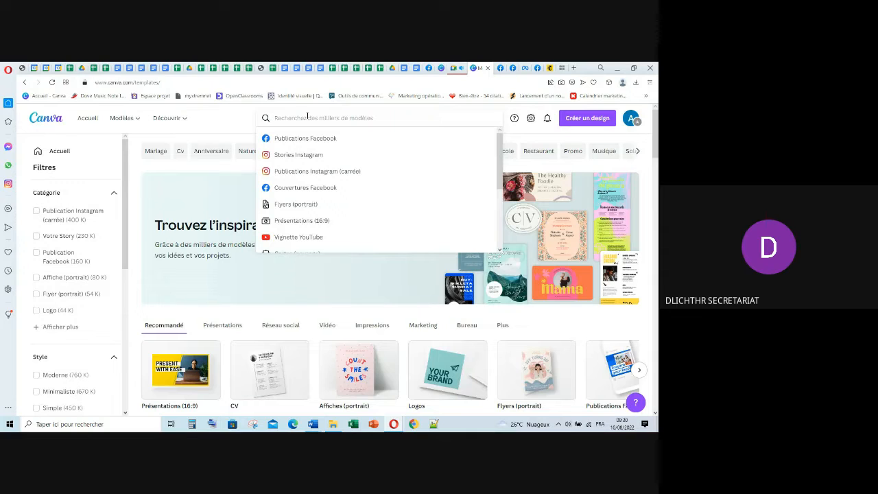
type("SAVE")
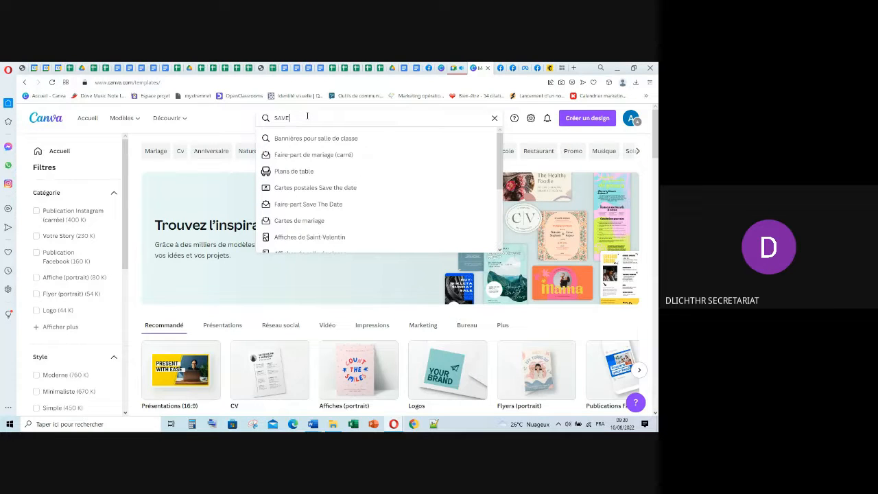
type(" THE ")
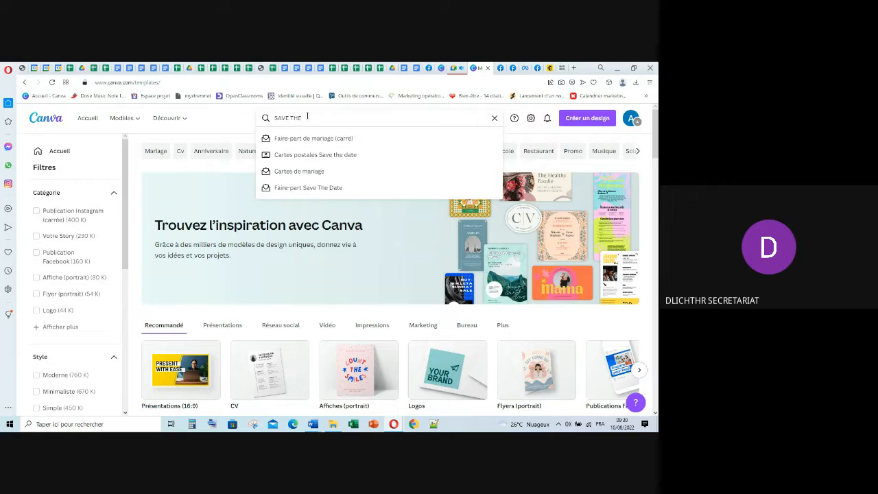
type("DATE")
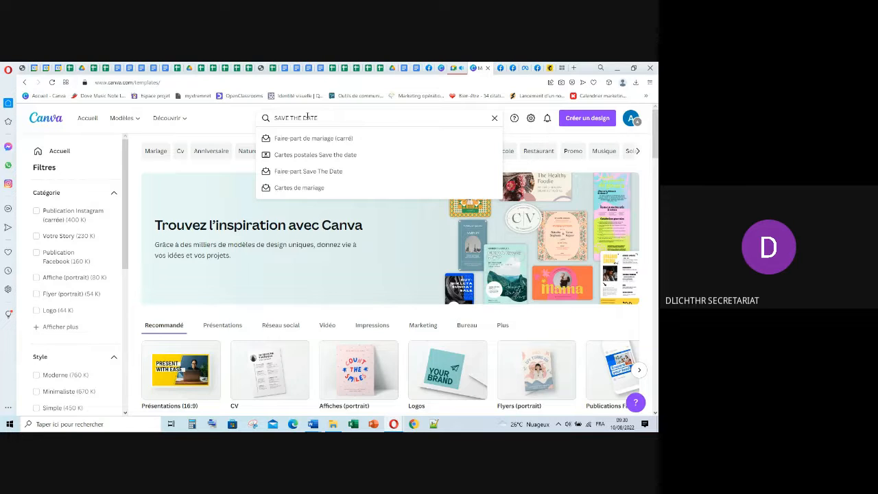
left_click(341, 162)
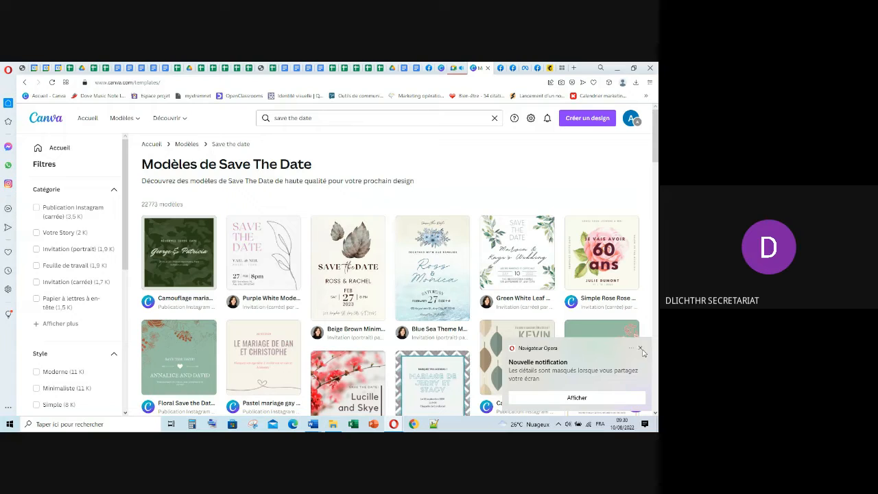
left_click(641, 349)
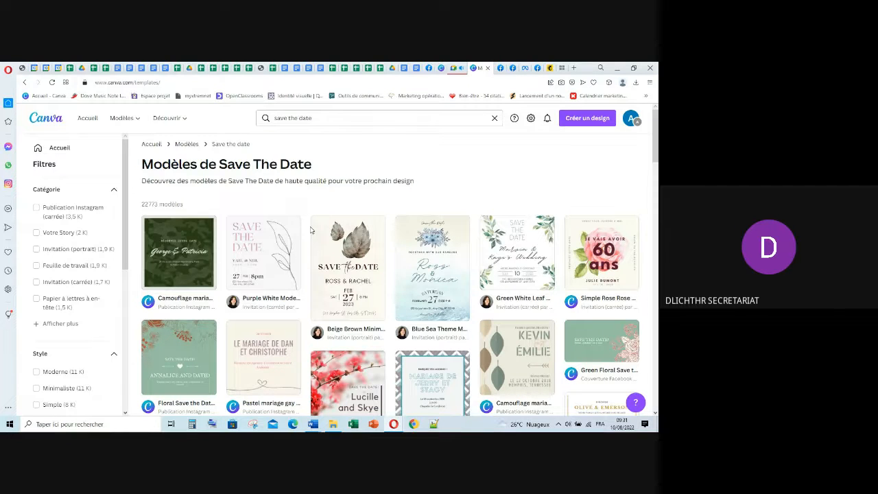
Open the Pastel Pink Bordered Rose Watercolor Save the Date Postcard template for customization.
scroll(311, 230, "down", 4)
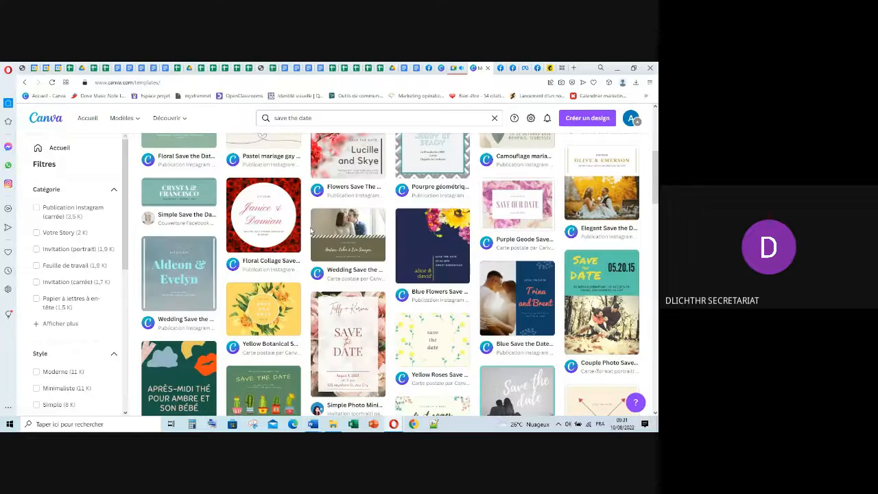
scroll(311, 229, "down", 10)
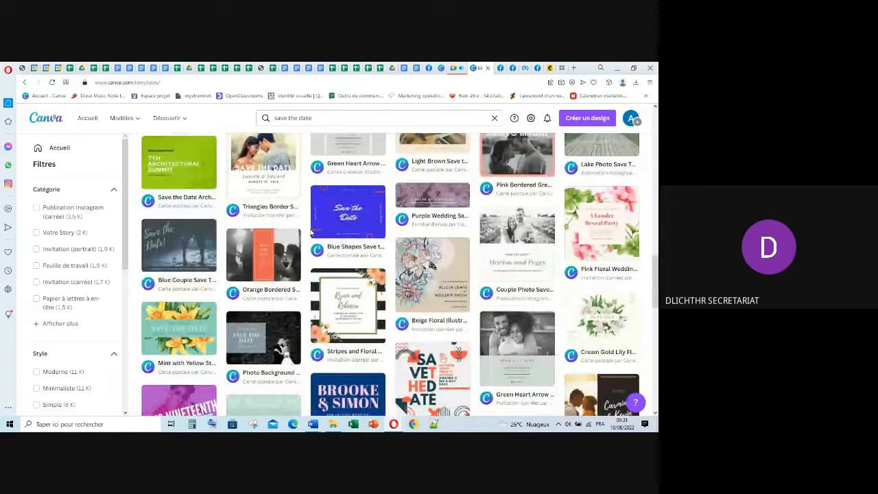
scroll(312, 232, "down", 4)
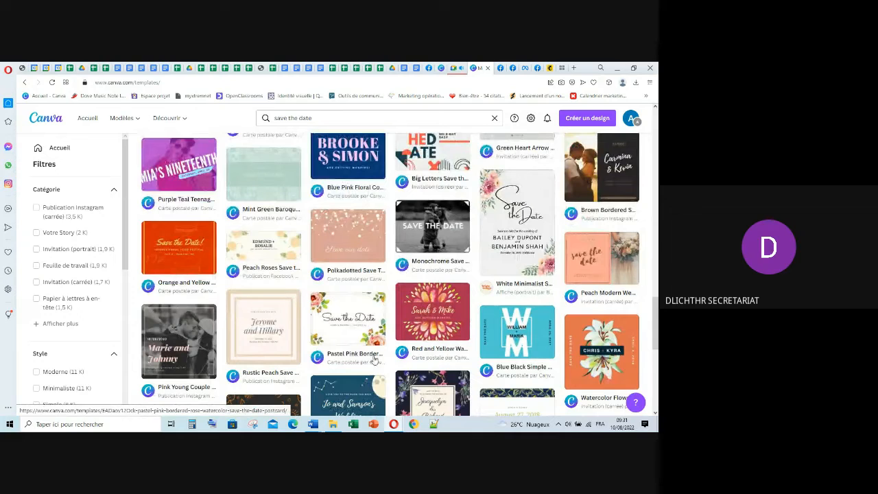
left_click(356, 328)
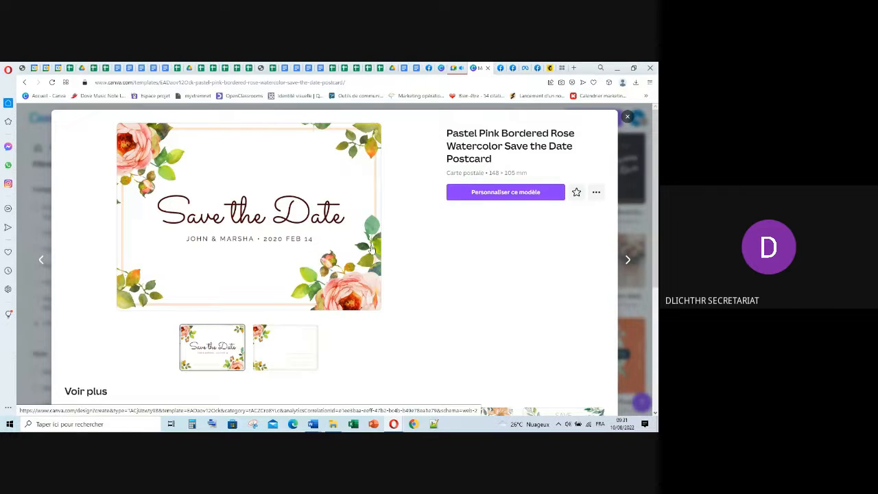
left_click(502, 197)
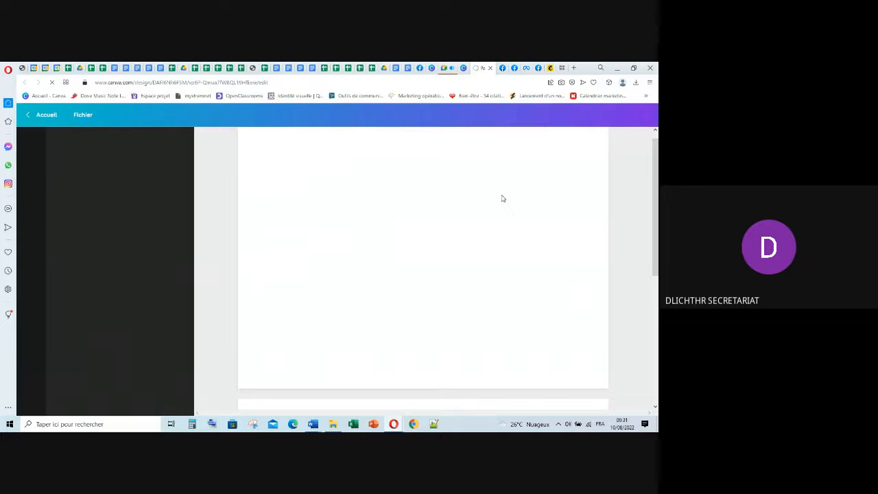
scroll(502, 198, "down", 5)
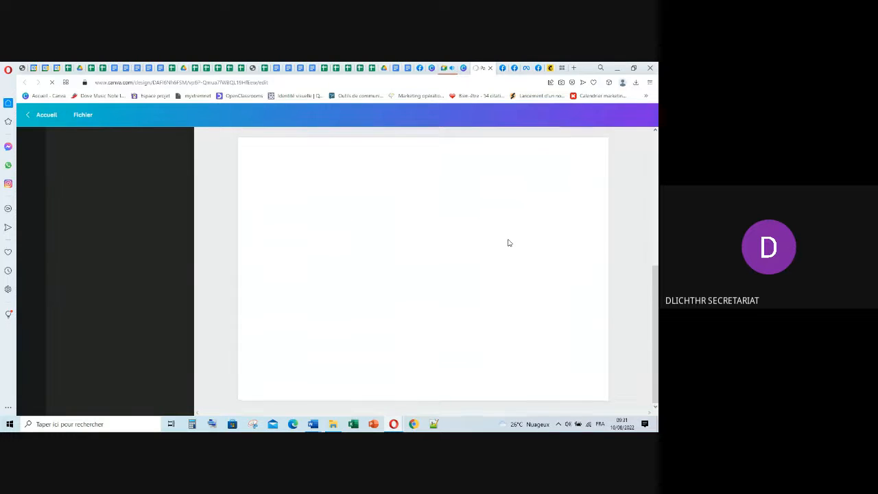
scroll(508, 243, "up", 5)
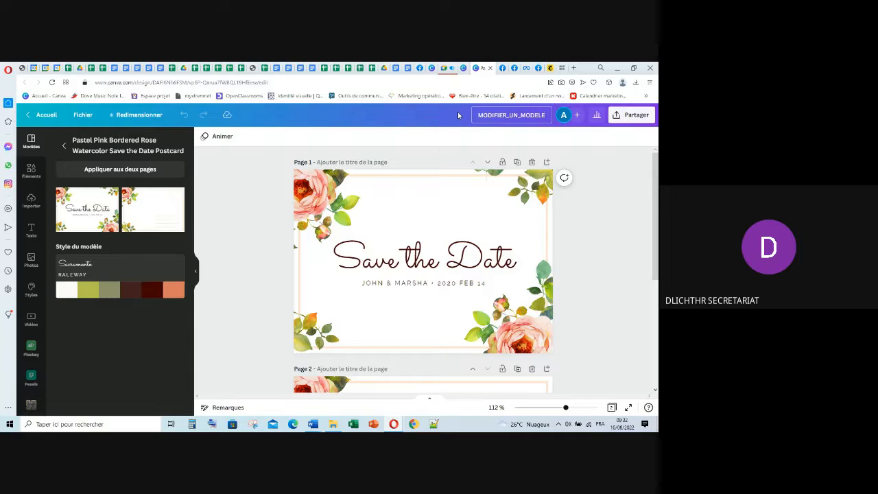
Complete the design's name as MODIFIER_UN_MODELE_SAVE_THE_DATE_10_08_2022.
type("_SAVE_THE_DATE_")
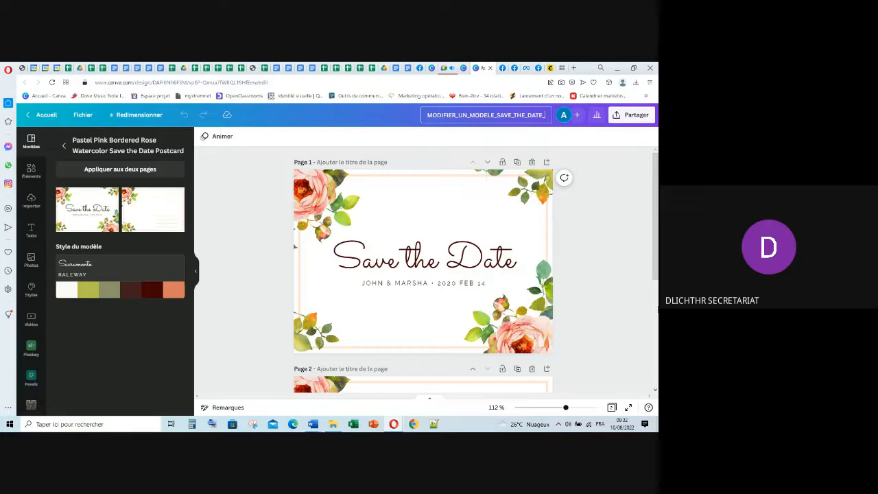
type("1")
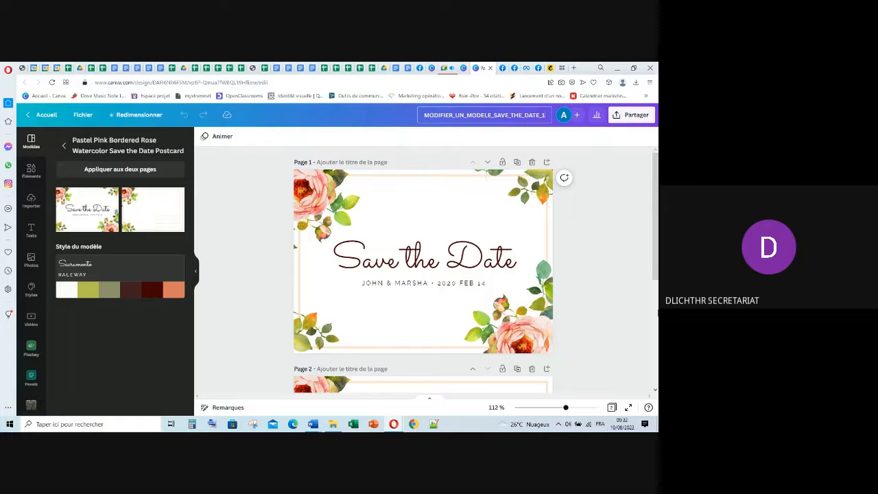
type("0_0")
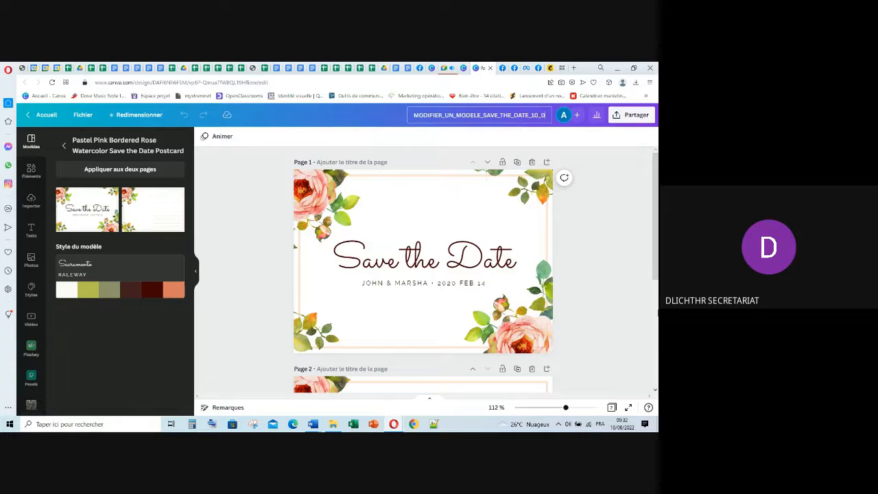
type("8_2022")
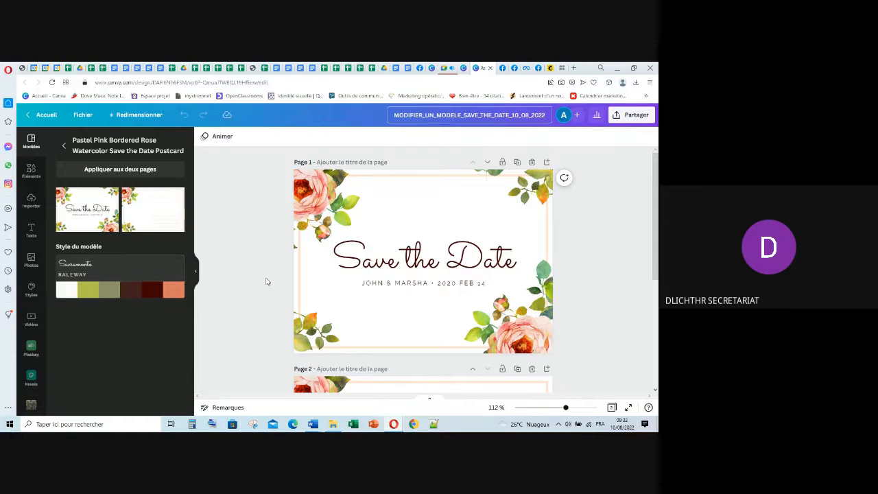
Collapse the template details, look over both pages of the postcard and delete page 2.
left_click(197, 274)
scroll(244, 290, "down", 3)
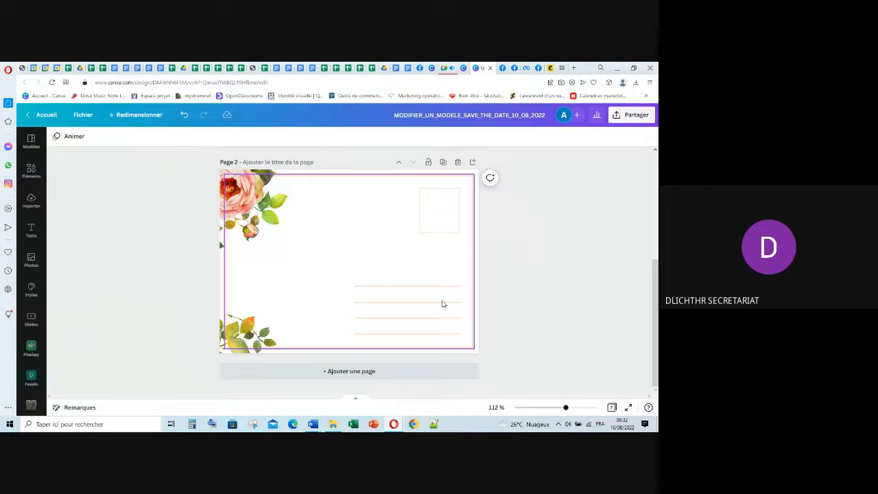
scroll(417, 304, "up", 3)
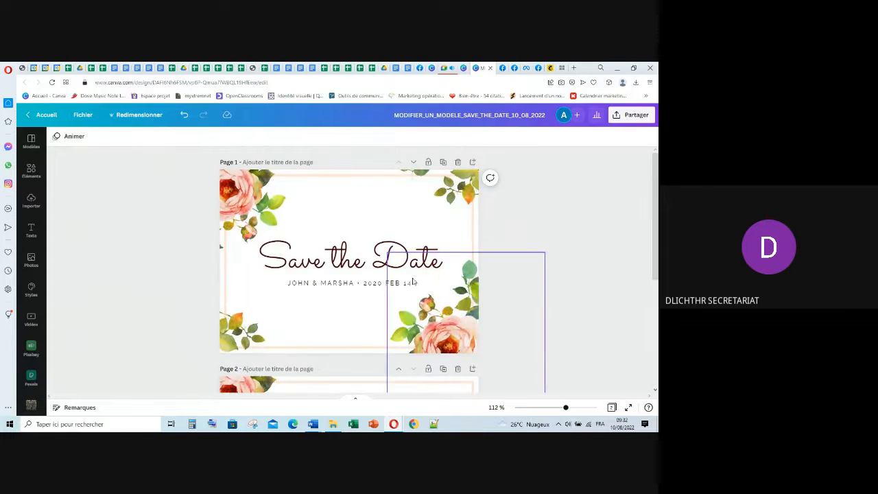
scroll(480, 363, "down", 3)
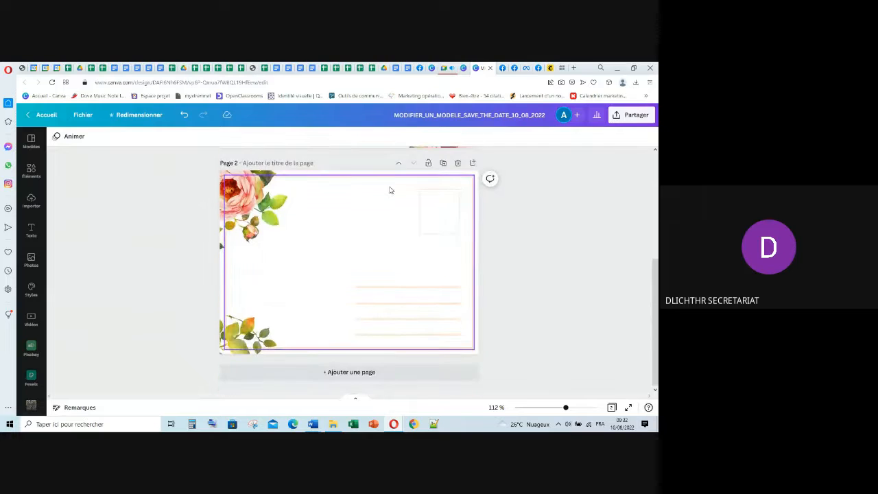
scroll(398, 206, "up", 1)
scroll(457, 288, "up", 2)
left_click(456, 288)
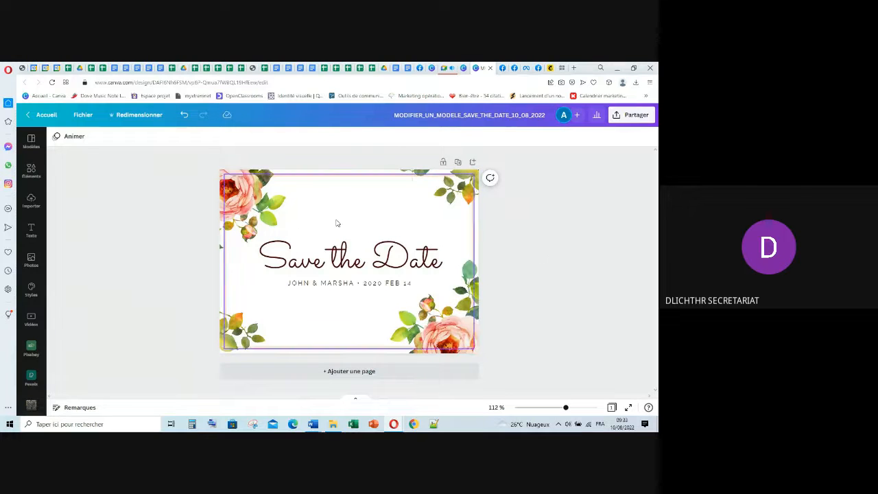
Replace the first name in the text line under the title with MARIAGE and move the remaining text two lines down.
left_click(395, 178)
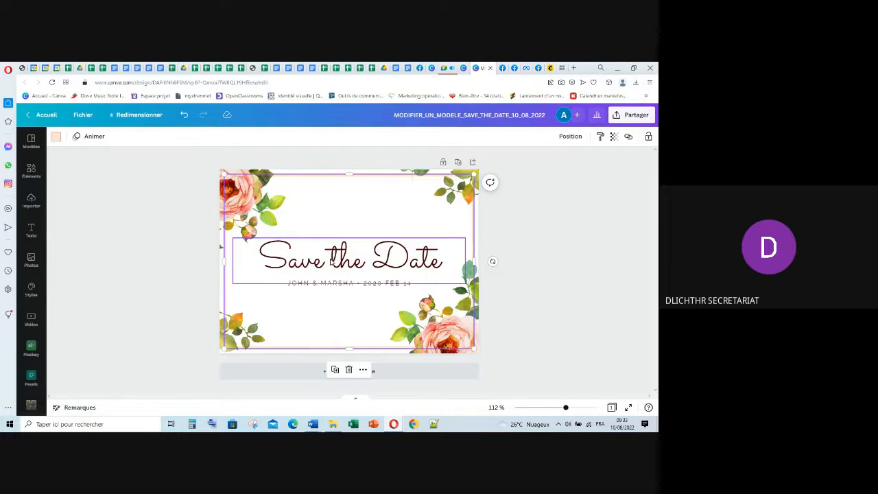
double_click(305, 283)
left_click(305, 283)
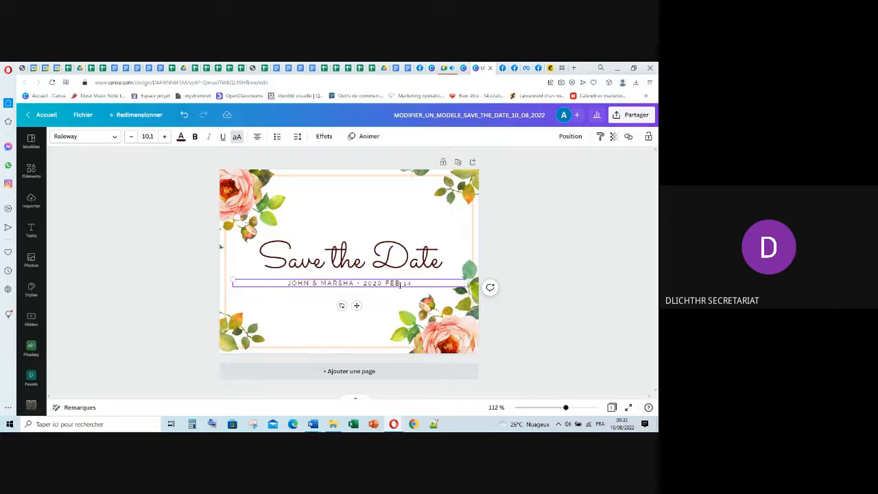
key("BackSpace")
key("BackSpace")
key("BackSpace")
key("BackSpace")
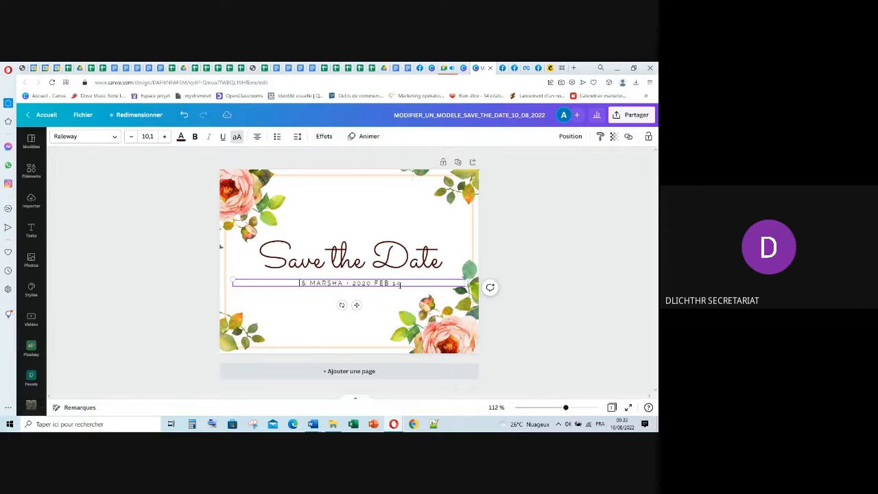
type("R")
key("BackSpace")
type("MARRI")
key("BackSpace")
type("IAGE")
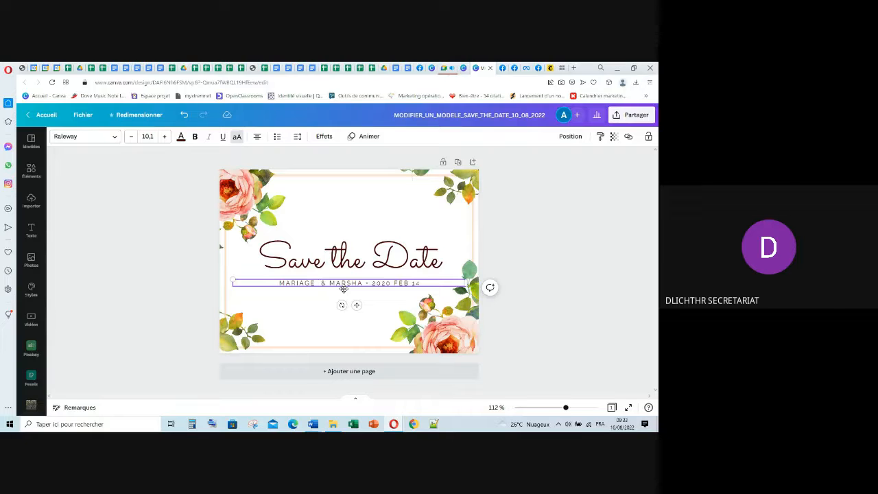
key("Return")
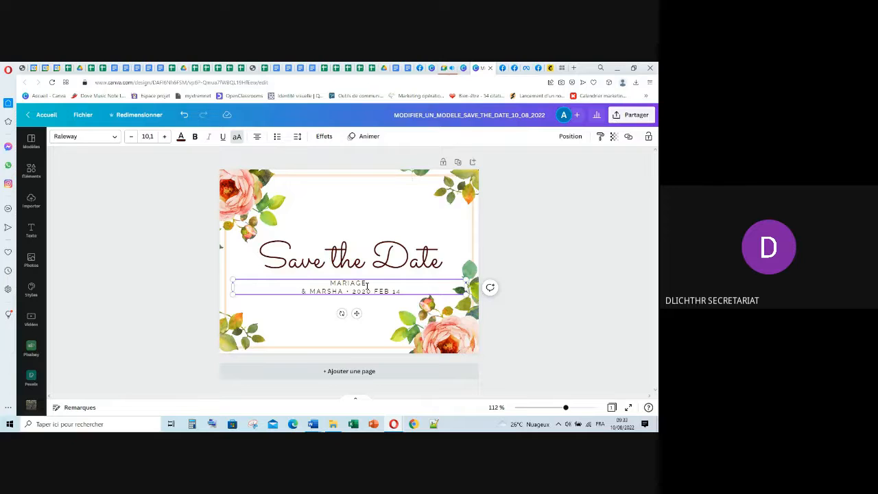
key("Return")
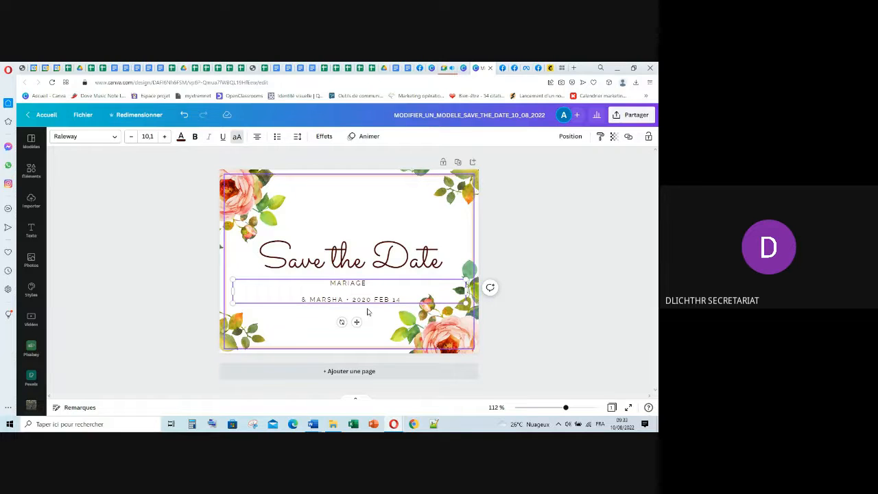
Enter the couple's first names, joined by "&", on the line under MARIAGE.
type("ROSTAND E")
key("BackSpace")
type("&")
type("CELINE")
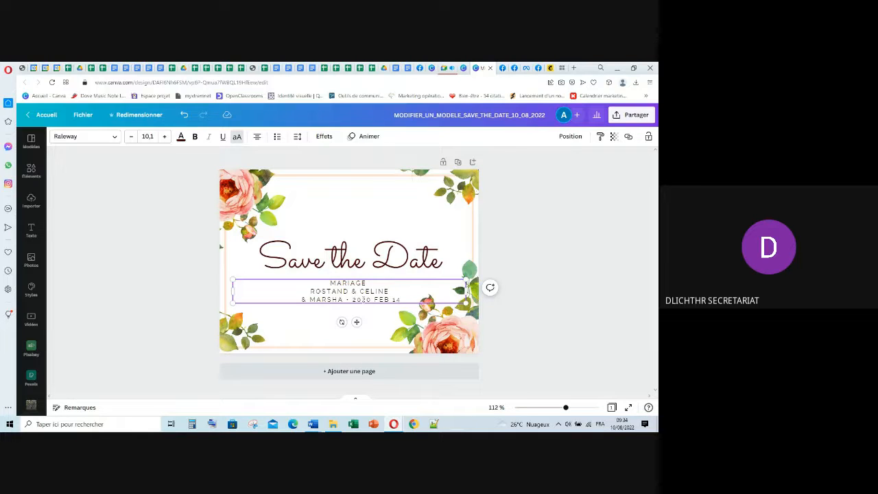
Remove the template's leftover second name and its separators in front of the date, keeping the date on its own line.
left_click(352, 298)
key("BackSpace")
key("BackSpace")
key("BackSpace")
key("BackSpace")
key("BackSpace")
key("BackSpace")
key("BackSpace")
key("BackSpace")
key("BackSpace")
key("BackSpace")
key("BackSpace")
key("BackSpace")
key("Return")
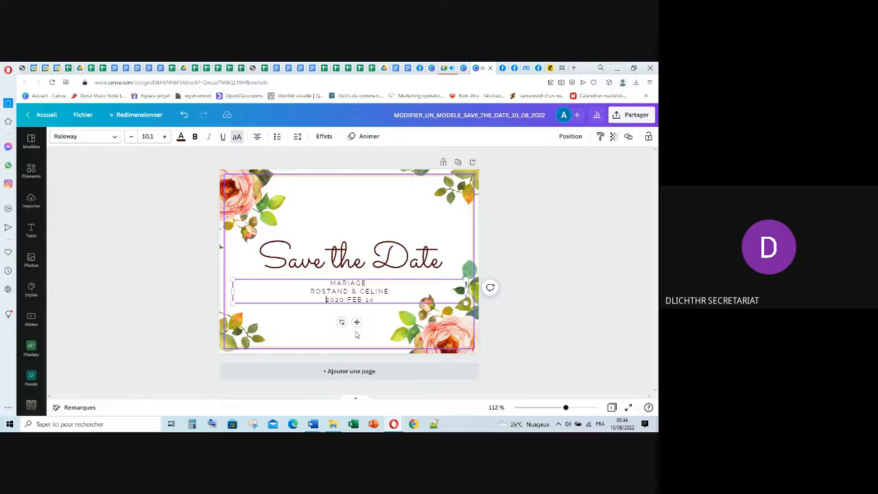
Replace the date under the couple's names with 23 MARS 2023.
type("3")
key("BackSpace")
key("BackSpace")
type("23 MARS")
key("BackSpace")
key("BackSpace")
key("BackSpace")
type("3")
key("BackSpace")
key("BackSpace")
key("BackSpace")
key("BackSpace")
key("BackSpace")
key("BackSpace")
key("BackSpace")
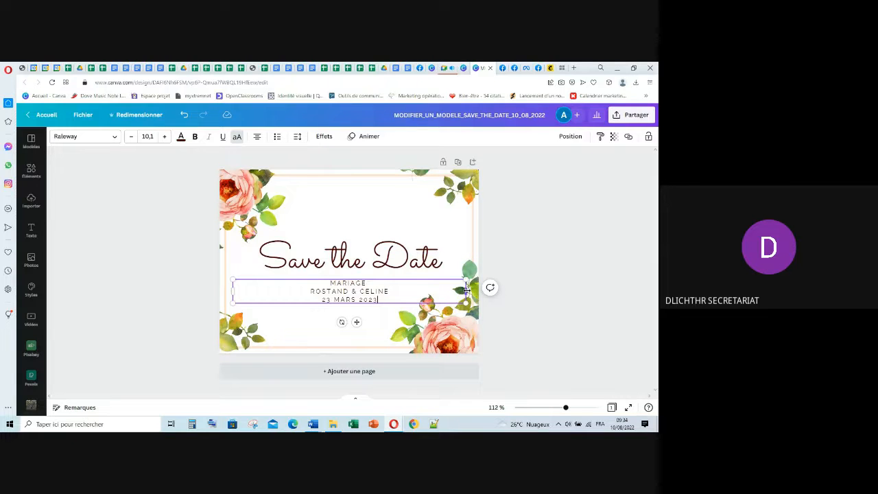
Narrow the wedding details text box, enlarge its text to size 14,1 and centre it under the title.
left_click_drag(466, 290, 354, 307)
left_click_drag(295, 296, 346, 302)
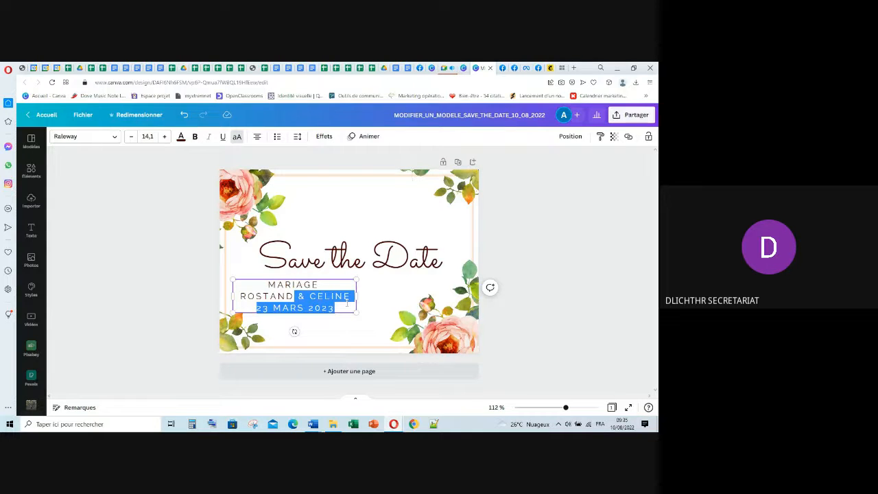
left_click(378, 332)
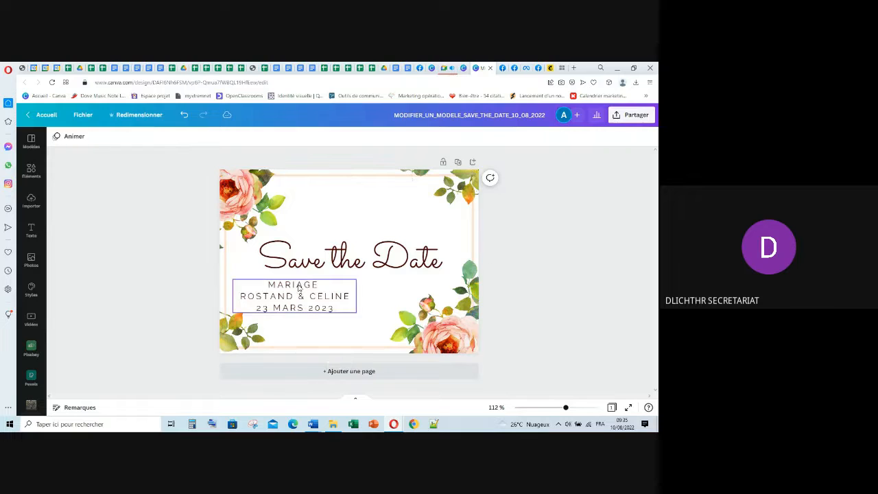
left_click_drag(298, 288, 362, 291)
Raise the Save the Date title slightly and shift the wedding details text a little left and up beneath it.
left_click(394, 253)
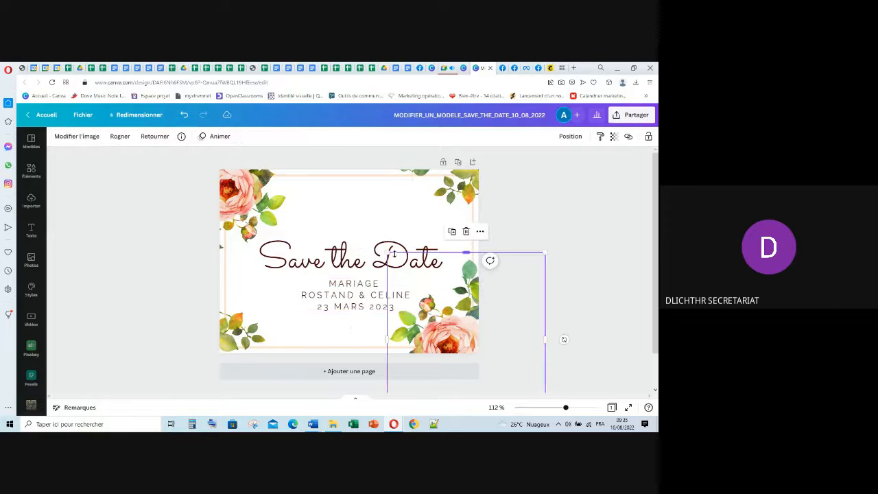
left_click(323, 261)
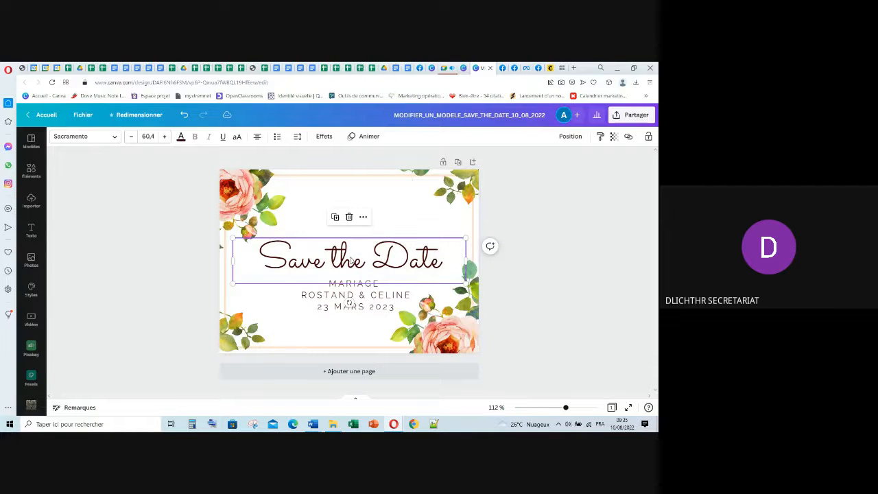
left_click_drag(350, 261, 354, 246)
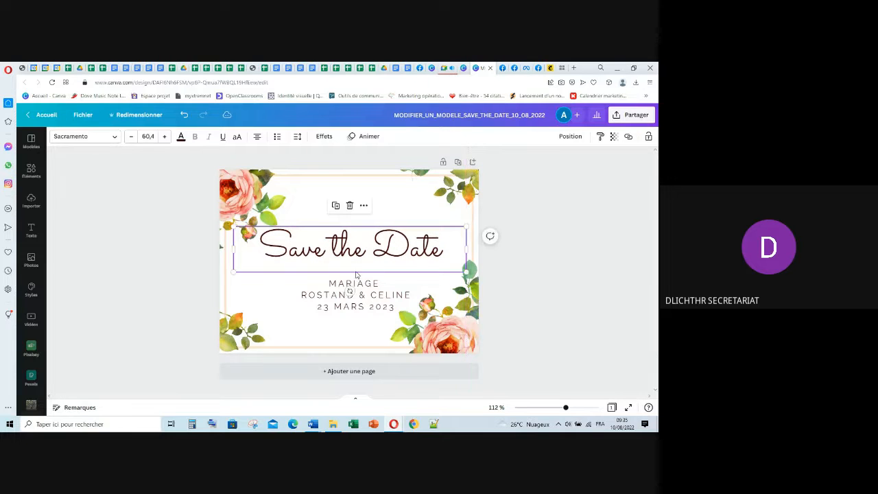
left_click_drag(368, 289, 363, 289)
left_click(523, 222)
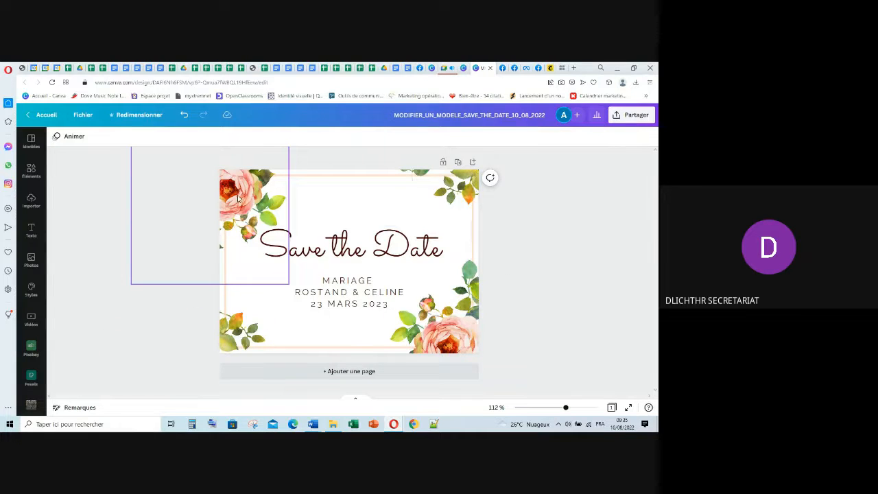
left_click_drag(282, 200, 364, 244)
left_click(185, 117)
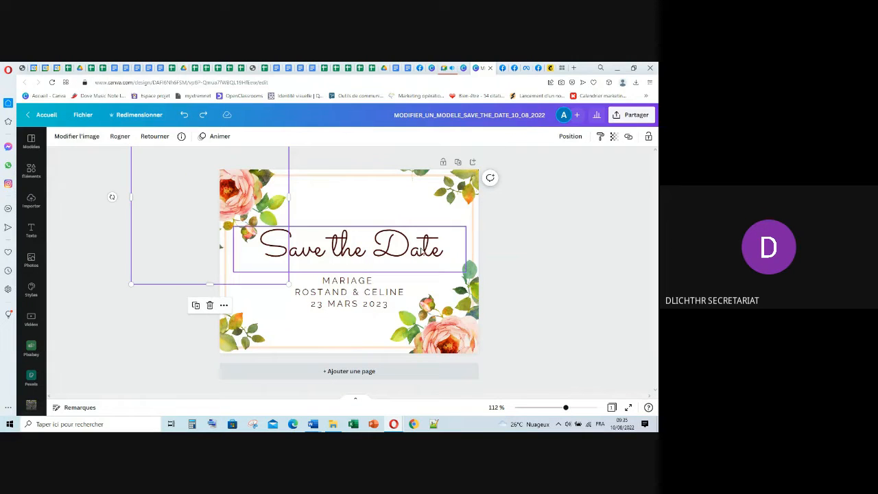
left_click(355, 169)
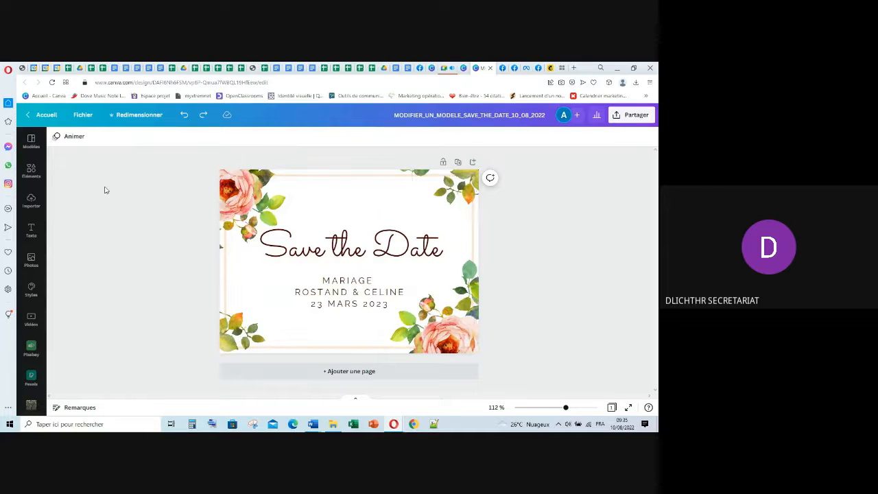
Search the elements library for "Jeune couple afro américain" and restrict the results to photos.
left_click(31, 175)
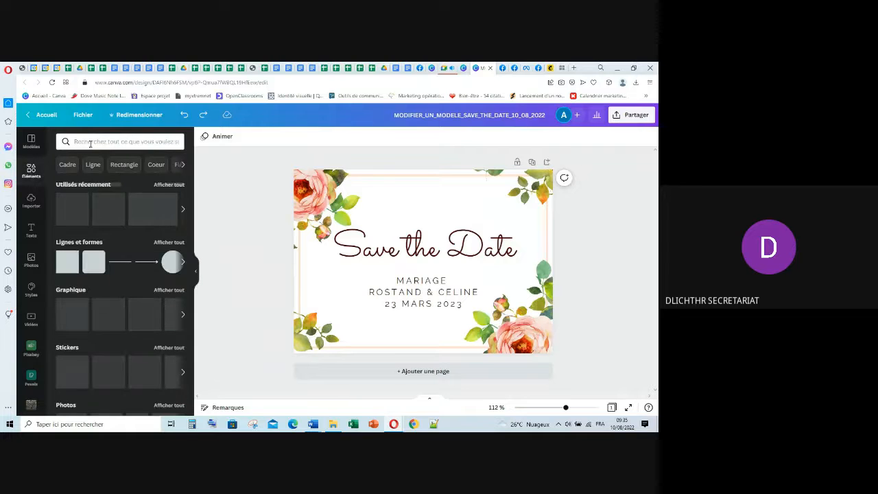
left_click(90, 142)
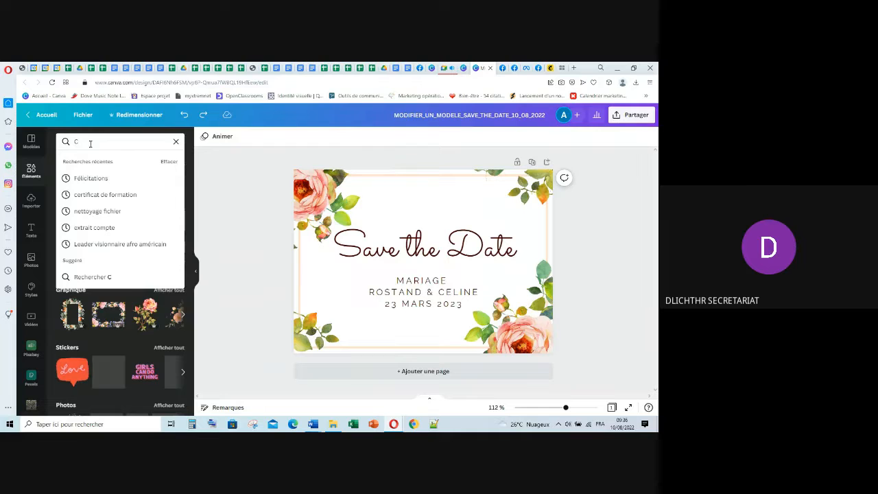
type("Jeune")
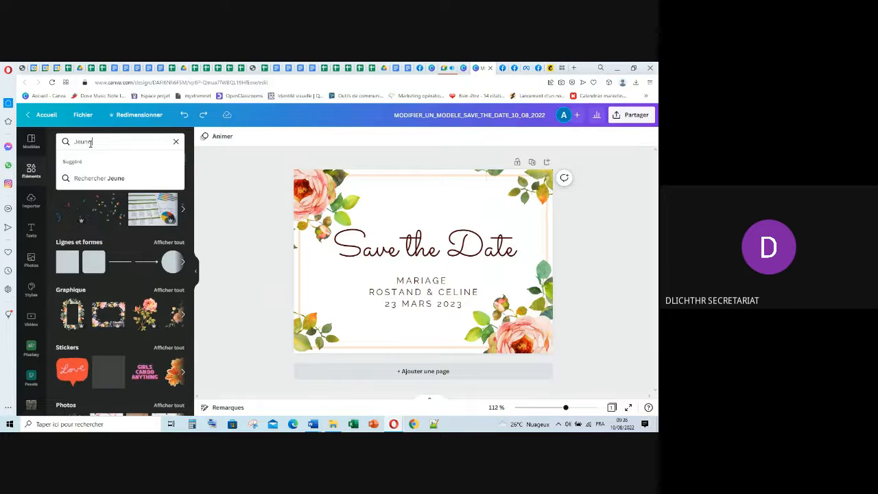
type(" couple")
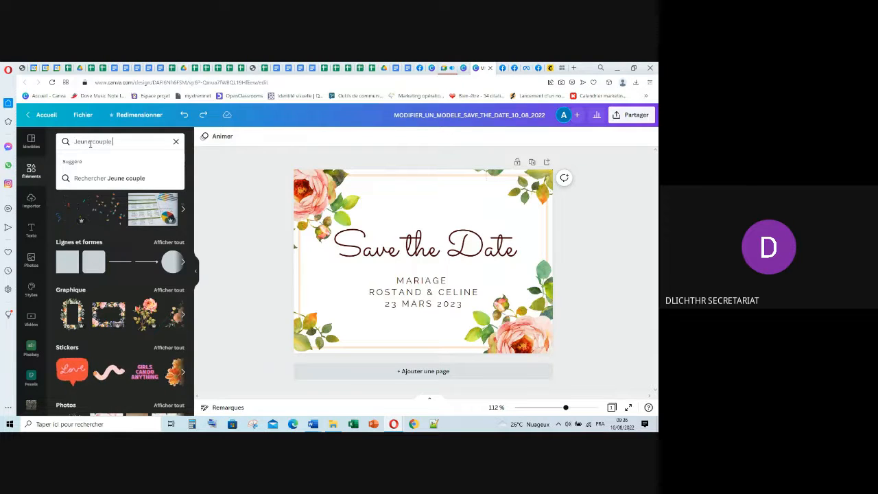
type(" afro")
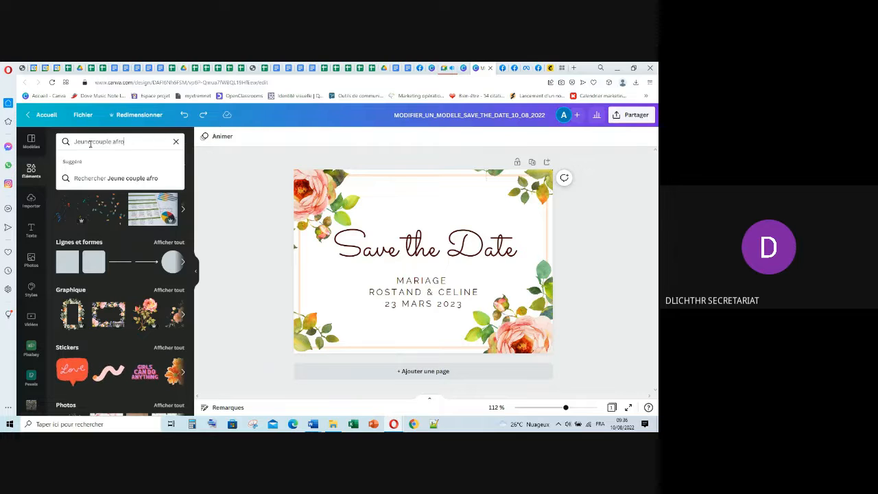
type(" améri")
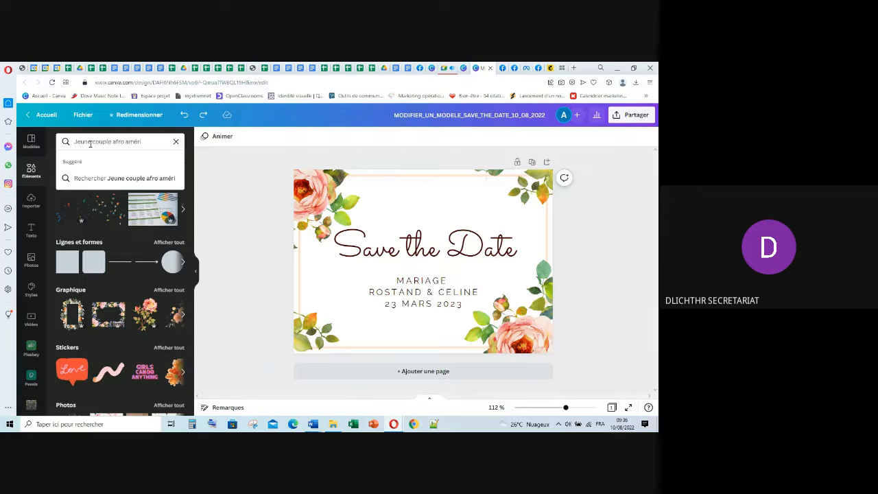
type("cain")
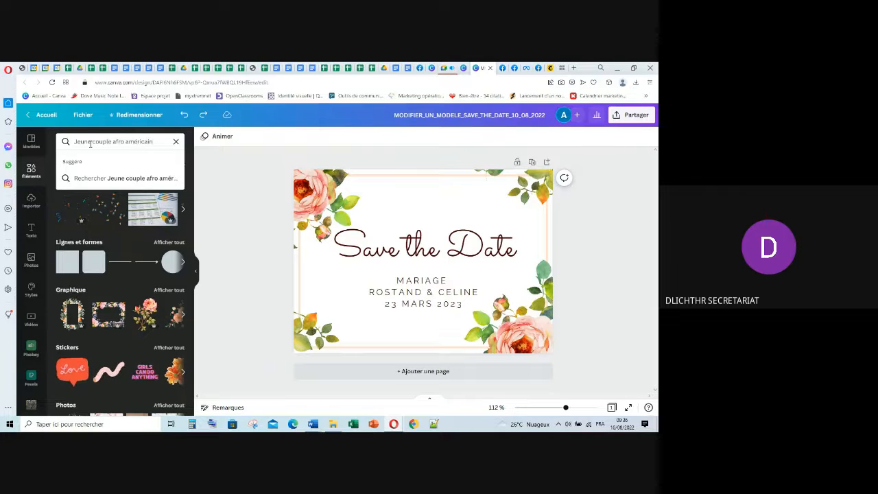
key("Return")
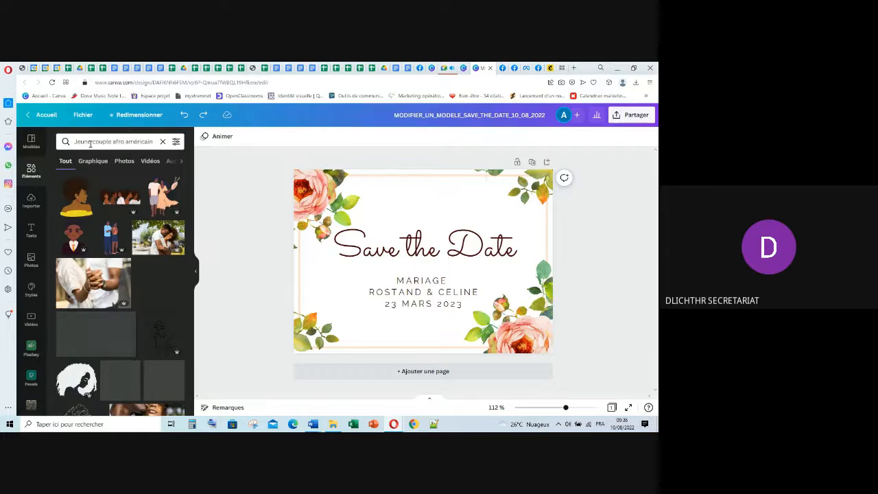
left_click(123, 161)
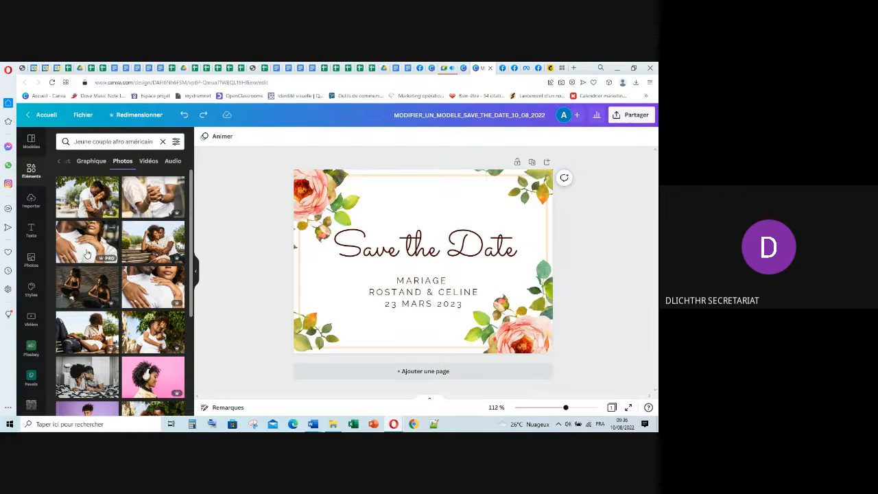
Add the photo of the couple embracing under a tree to the card and set it as the page background.
left_click(96, 203)
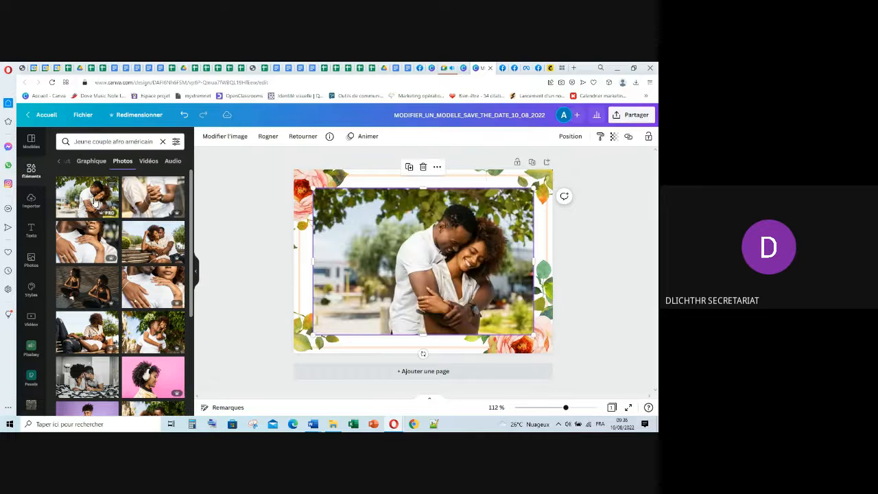
right_click(432, 259)
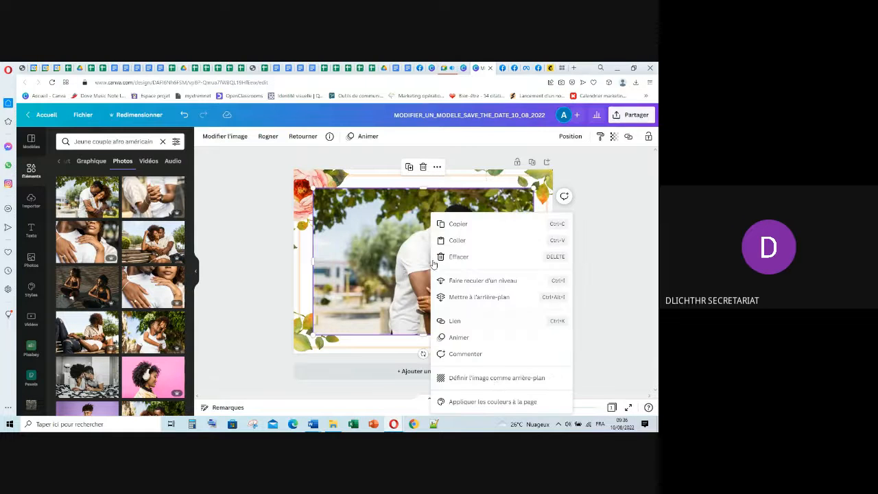
left_click(508, 382)
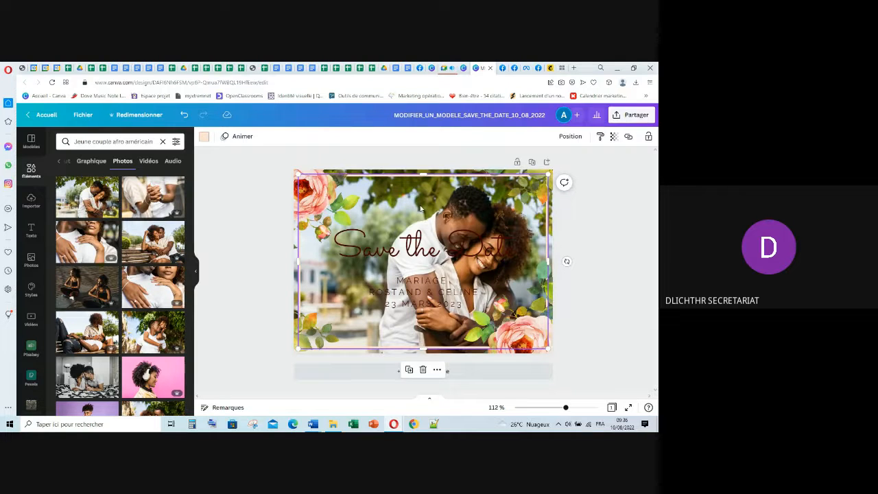
Reposition the background photo within its crop so the couple sits further left and slightly lower.
double_click(449, 171)
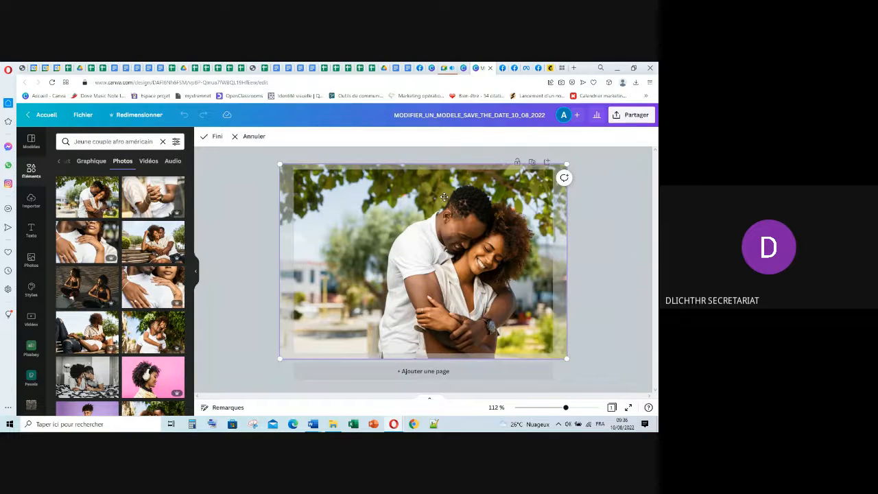
left_click_drag(440, 197, 377, 206)
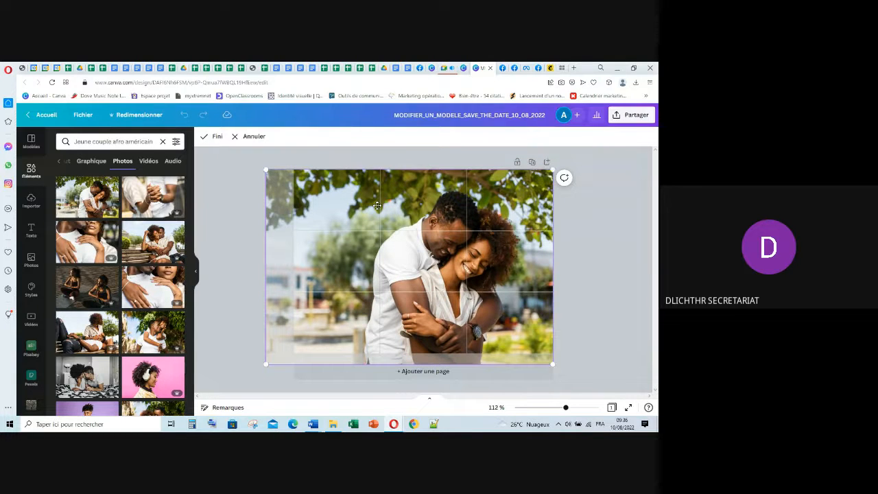
left_click(573, 210)
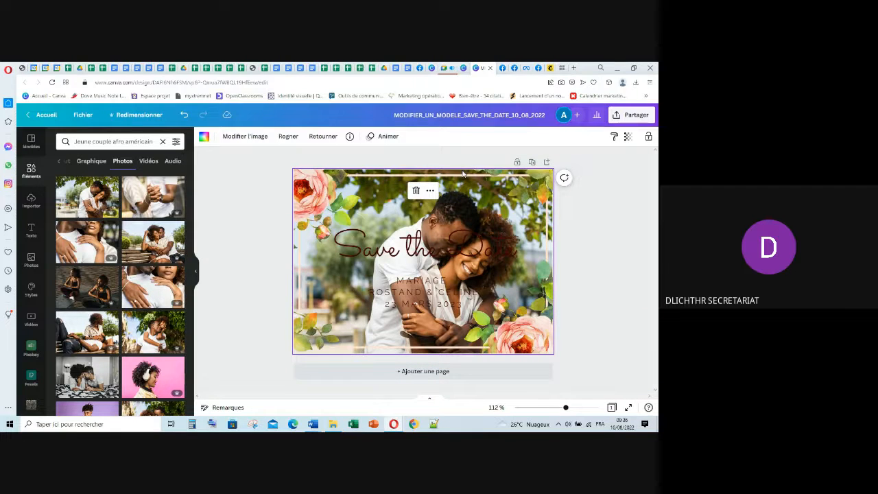
Set the background photo's transparency to 30.
left_click(627, 136)
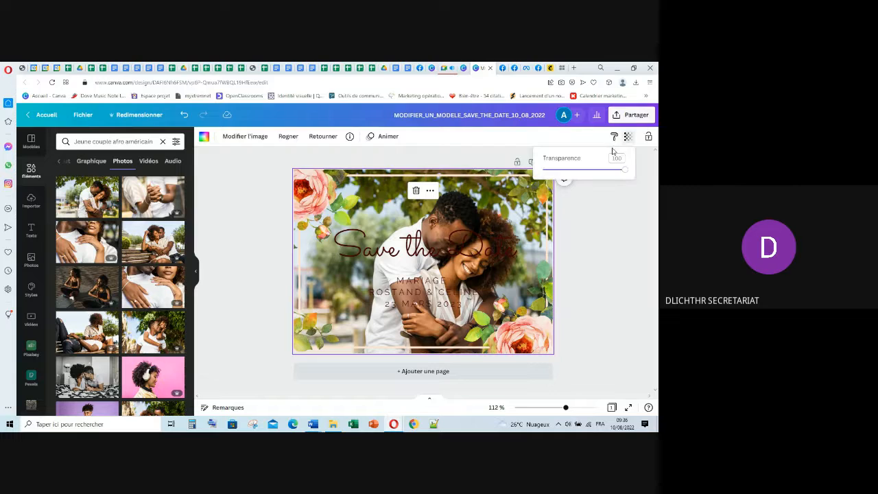
left_click_drag(621, 170, 566, 177)
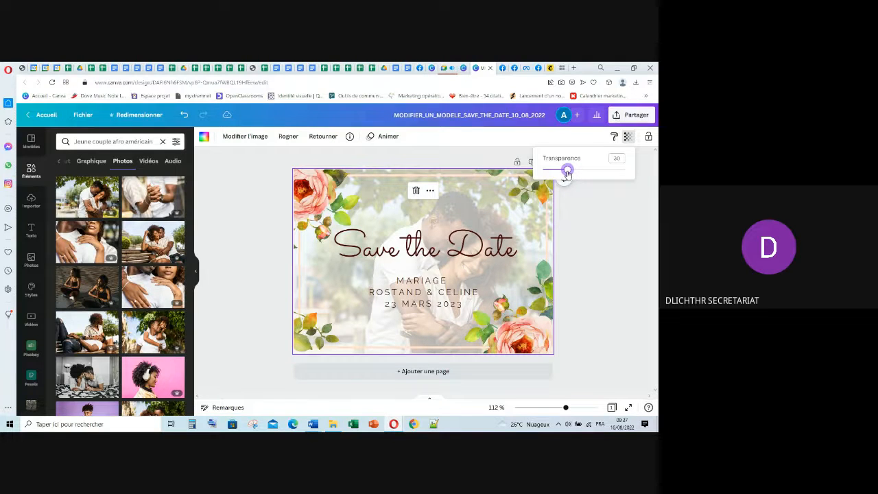
left_click(606, 230)
left_click(606, 229)
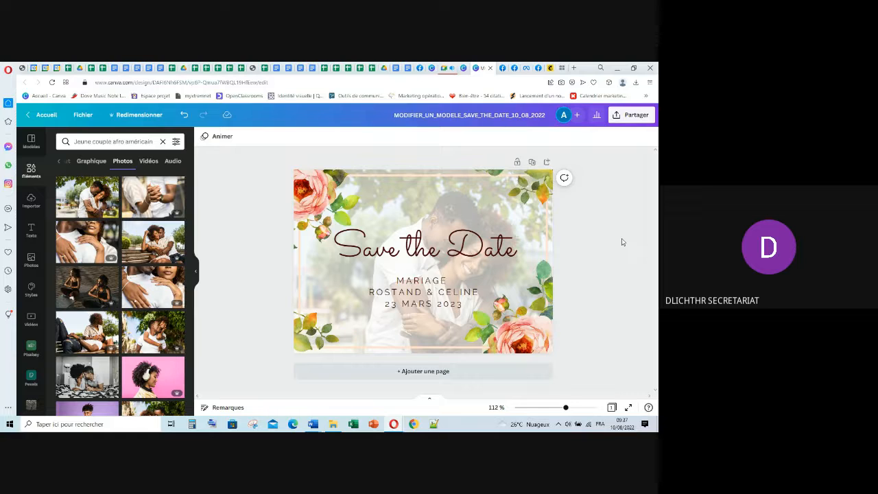
Make the wedding details text under the Save the Date title bold.
left_click(439, 299)
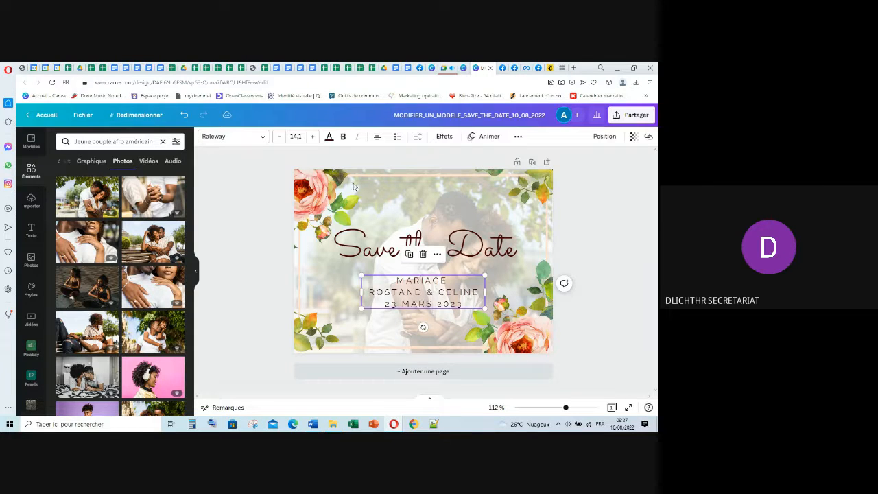
left_click(344, 136)
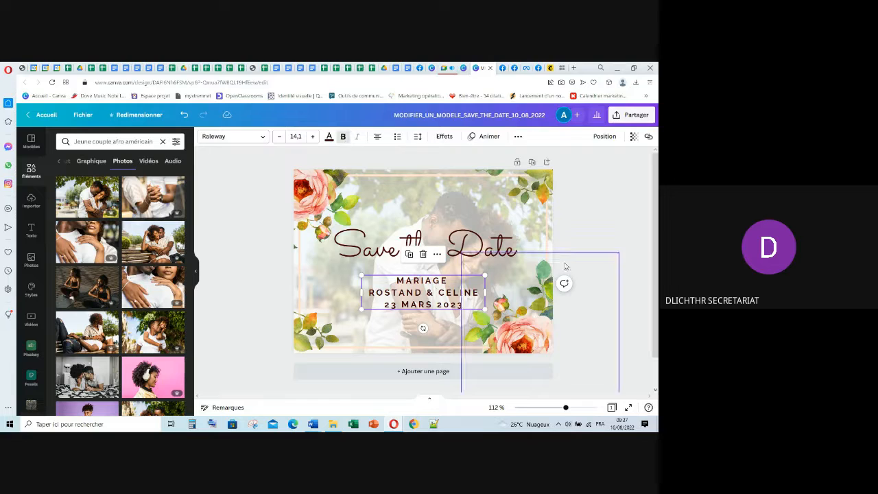
left_click(587, 244)
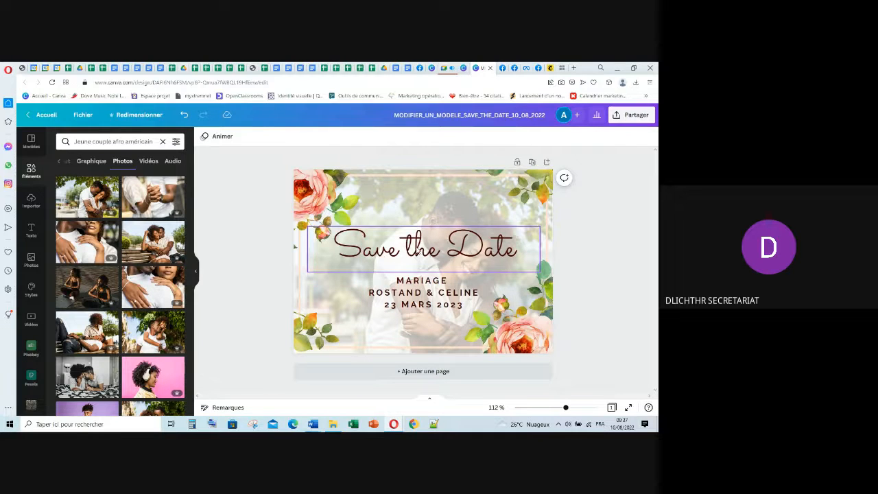
left_click(445, 68)
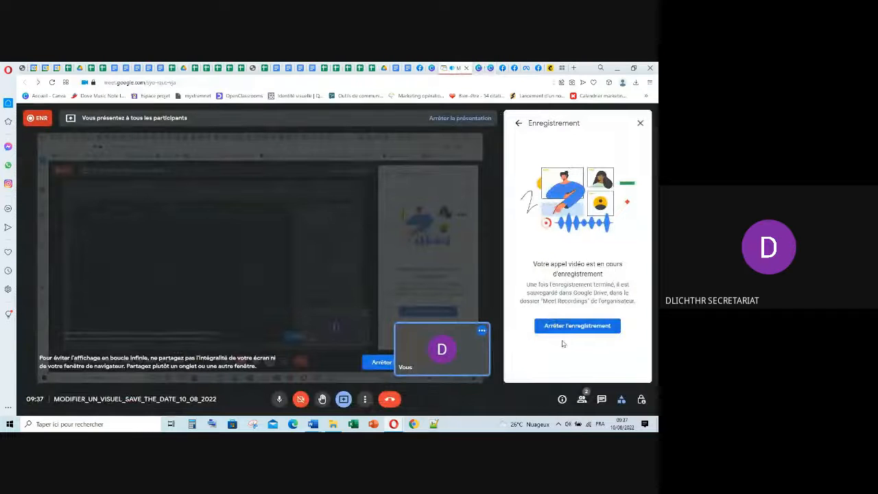